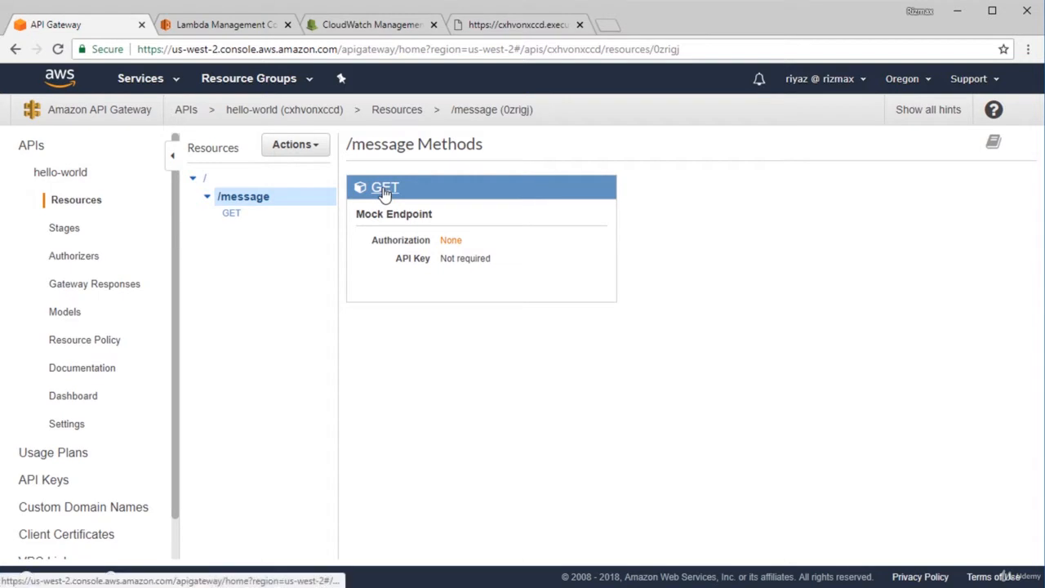
Open the integration request of the /message GET method and change its integration type from Mock to Lambda Function
left_click(384, 189)
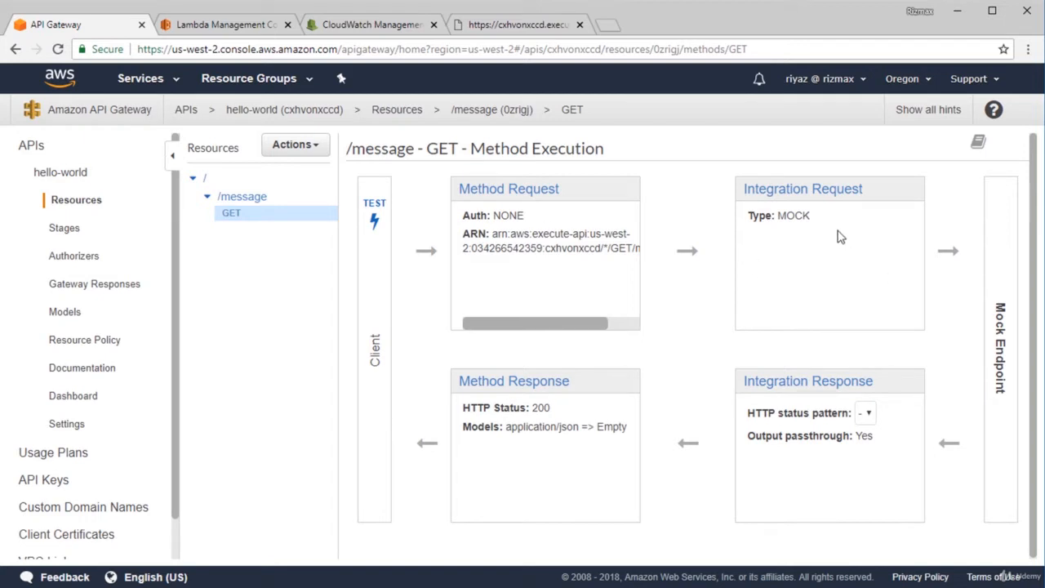
left_click(833, 196)
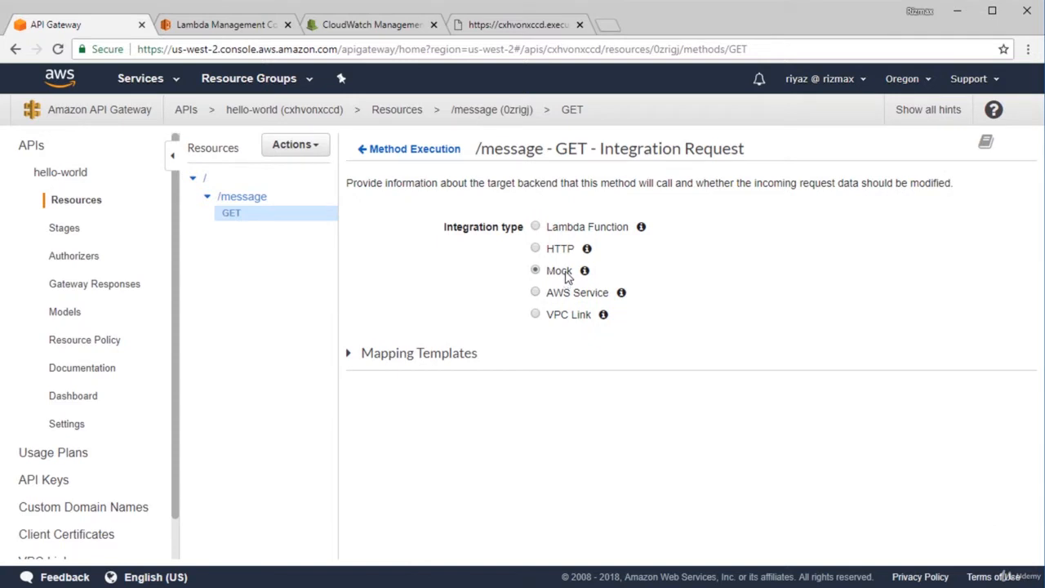
left_click(535, 227)
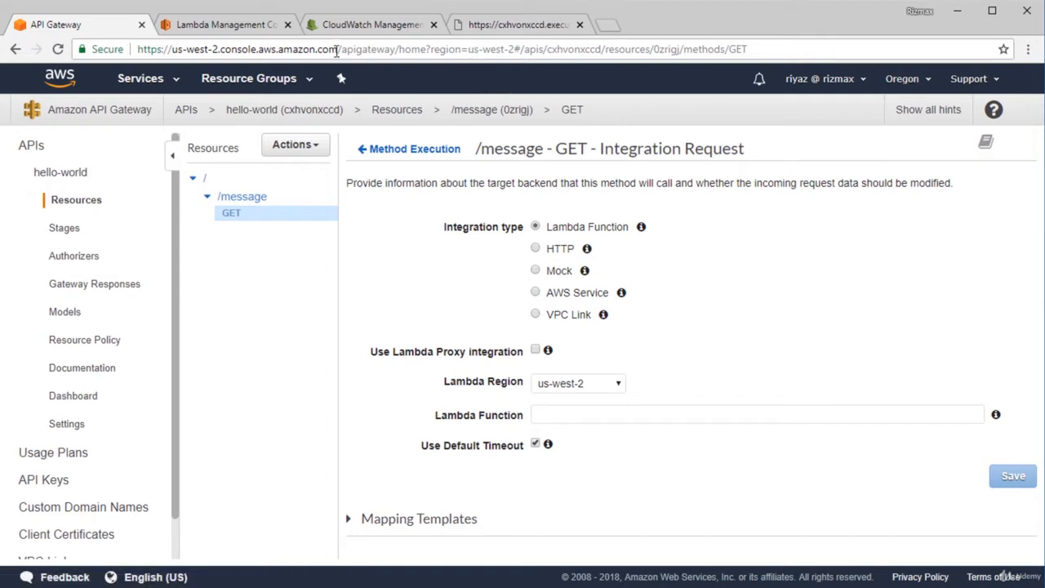
Check the region of the getRandomMessage function in the Lambda console, and return to the integration request
left_click(228, 26)
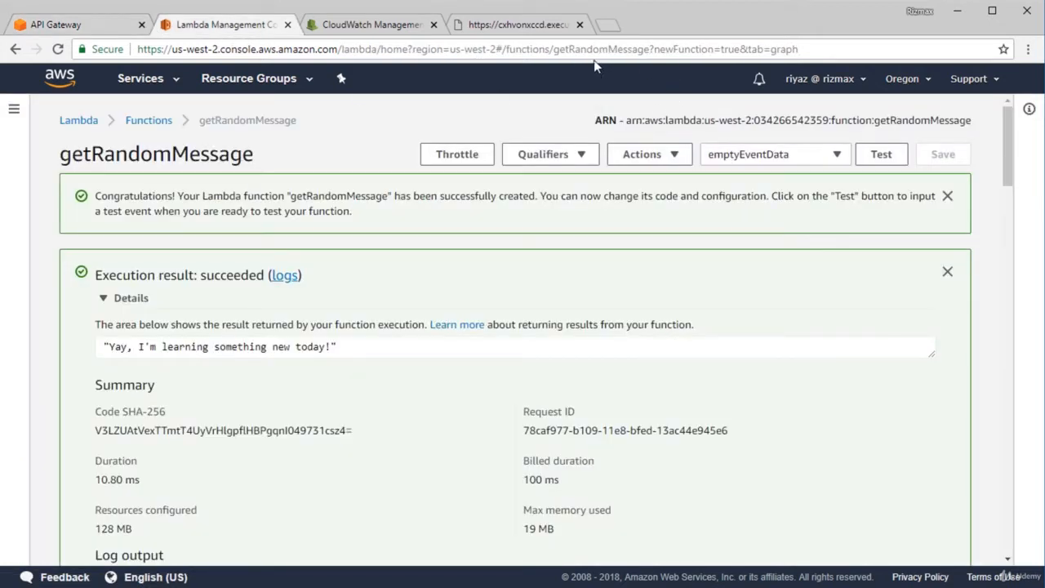
left_click_drag(450, 49, 498, 49)
left_click(59, 27)
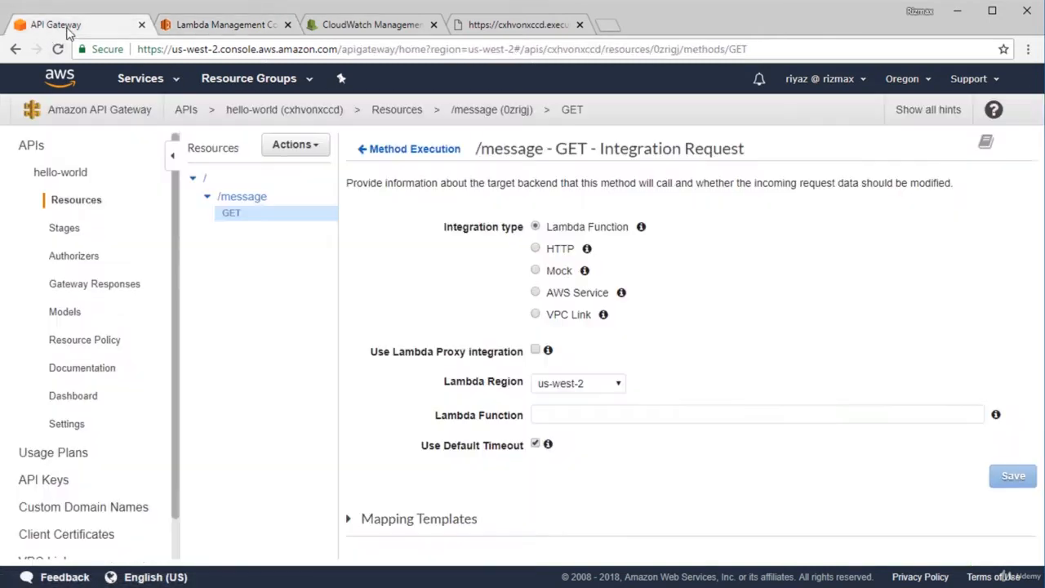
Set the integration's Lambda function to getRandomMessage, save, and approve both the integration switch and the invoke permission
left_click(600, 414)
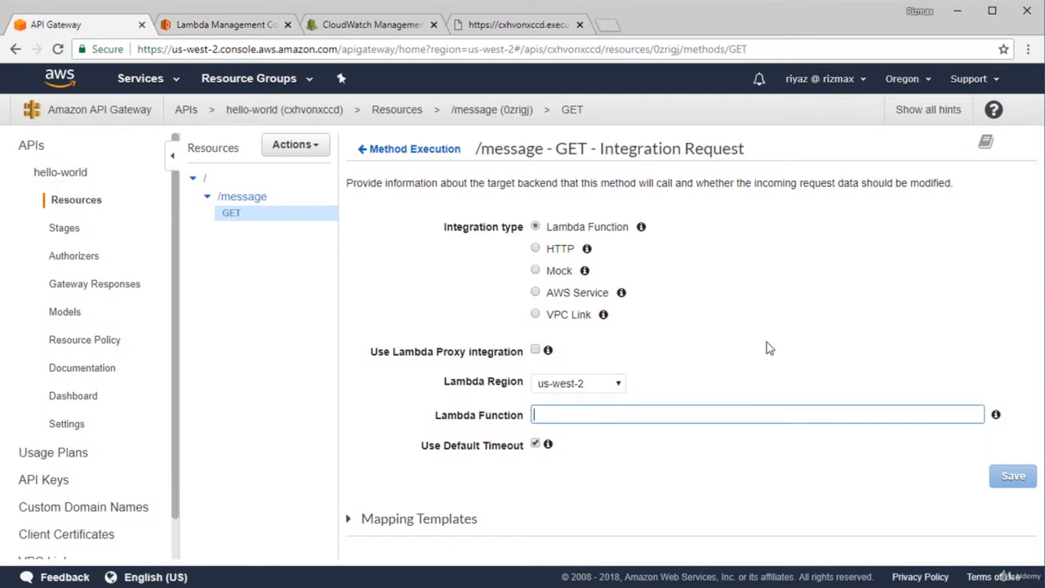
type("get")
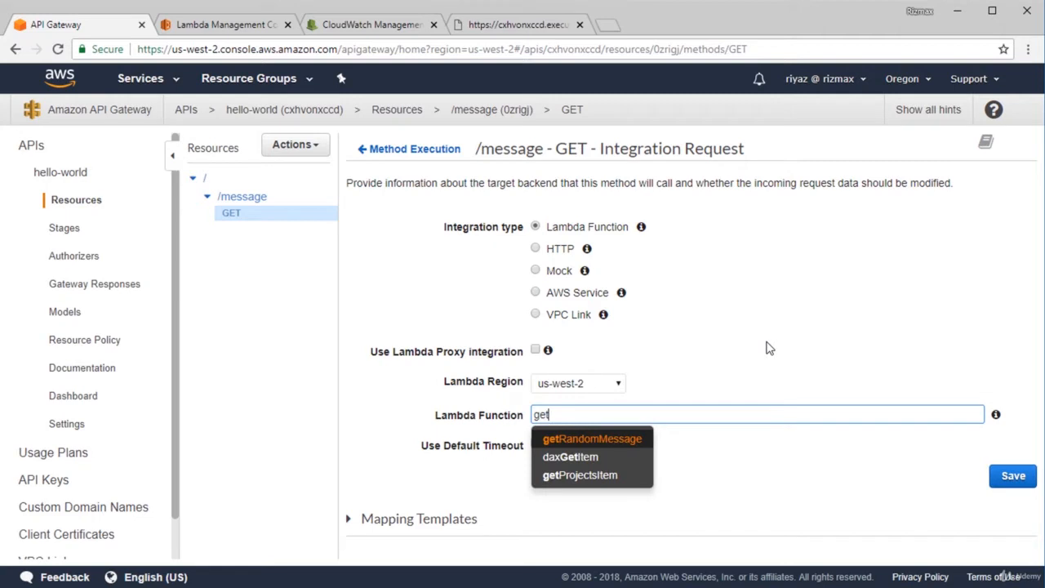
left_click(633, 441)
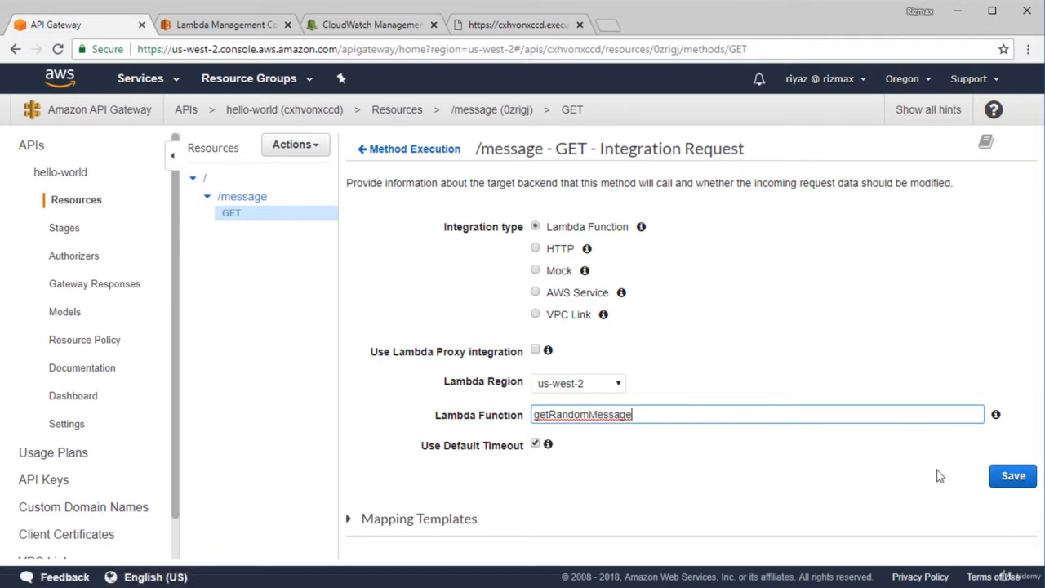
left_click(1011, 481)
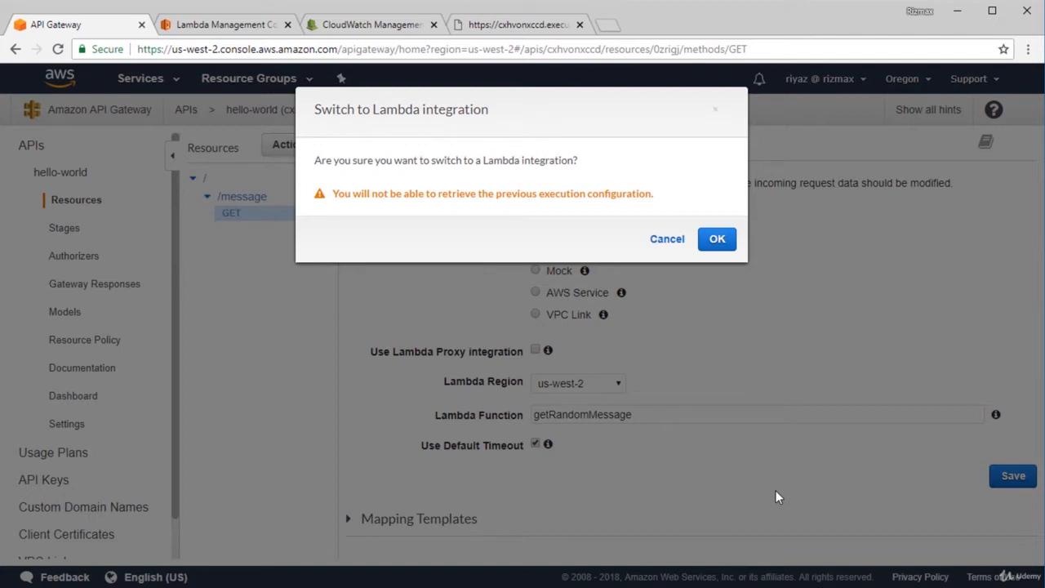
left_click(722, 242)
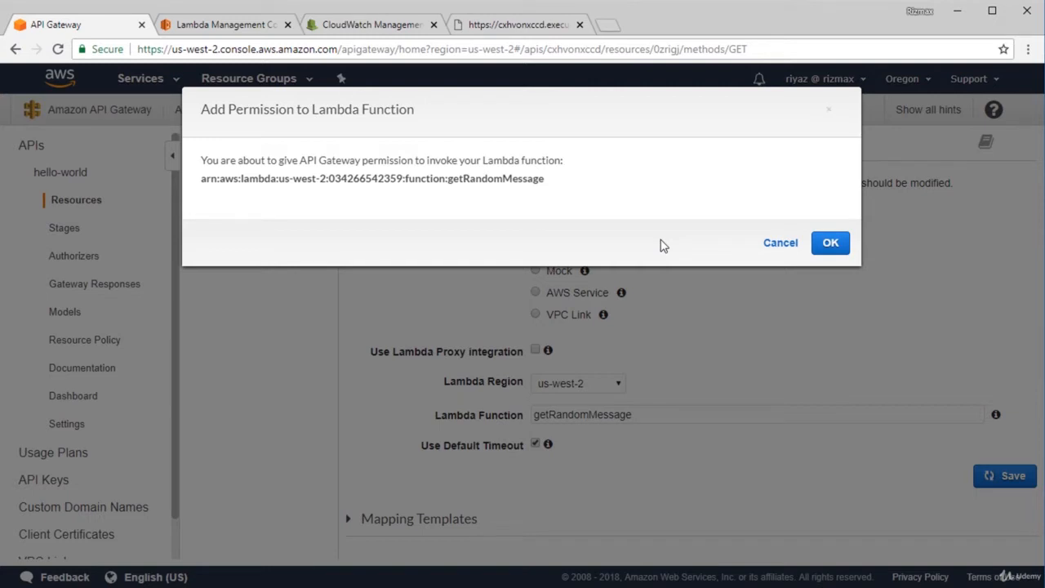
left_click(833, 245)
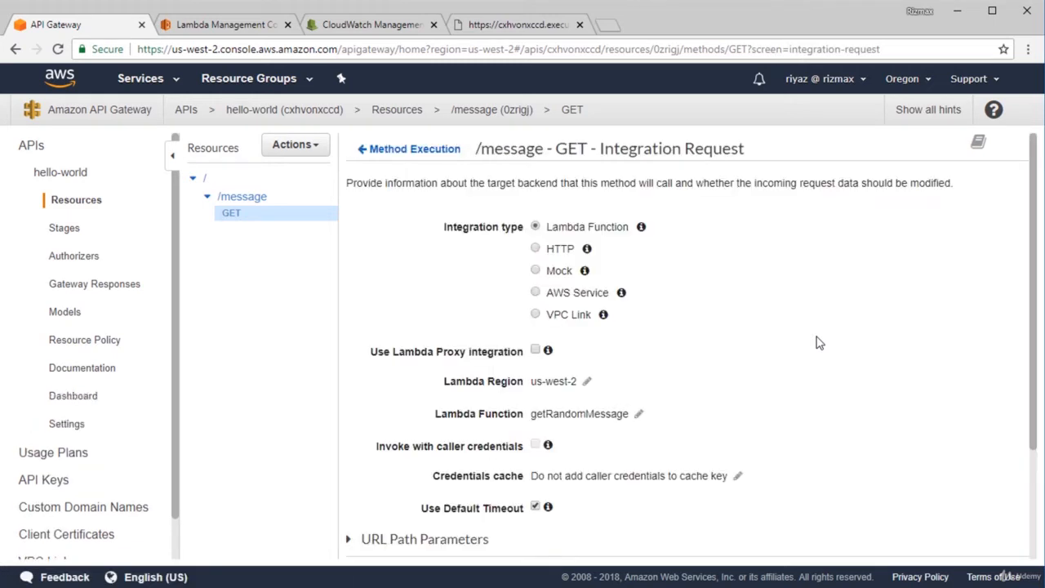
Run a test call of the /message GET method without parameters and view its response
left_click(415, 149)
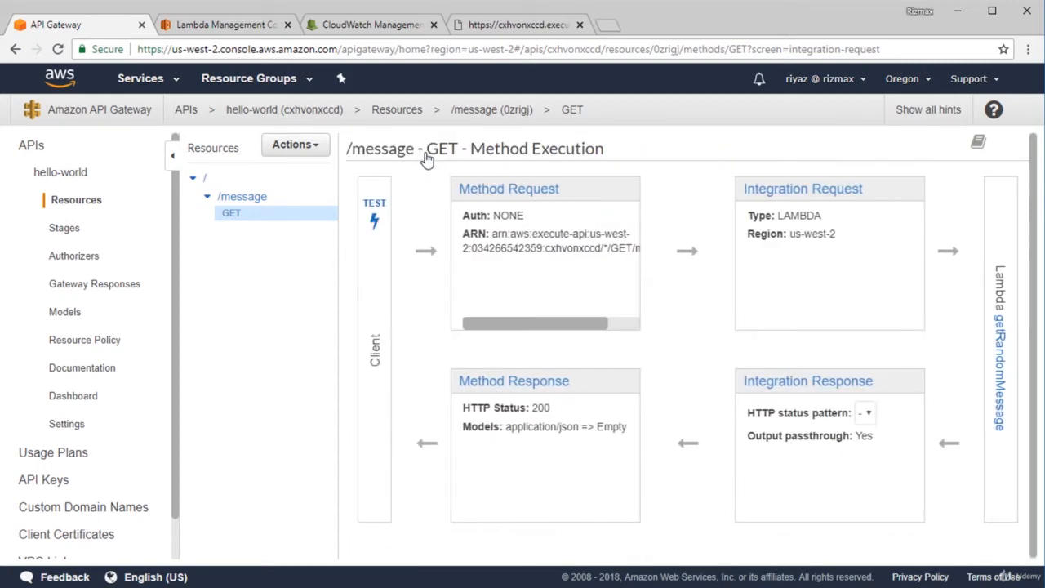
left_click(378, 218)
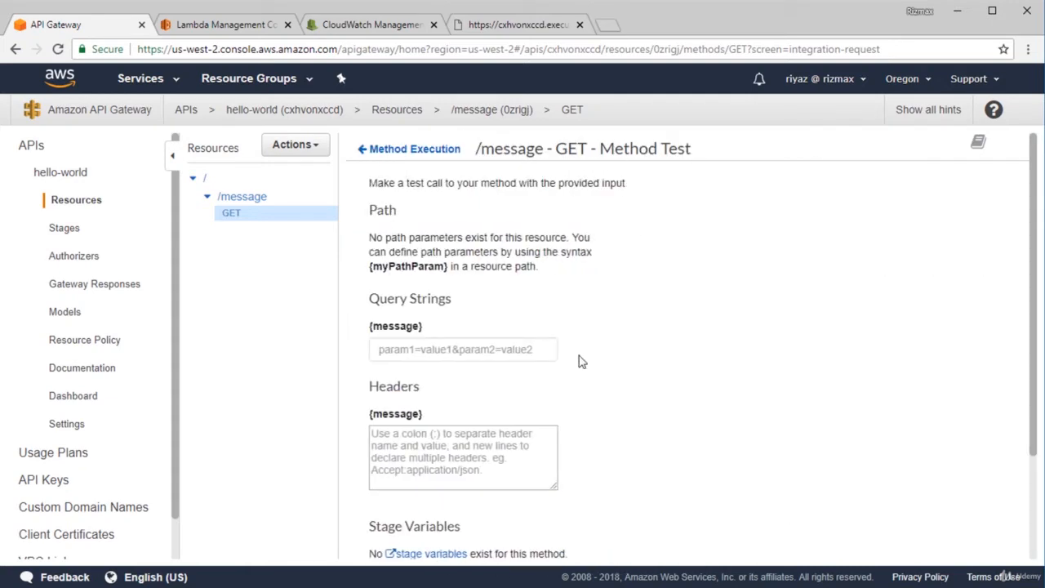
scroll(579, 362, "down", 2)
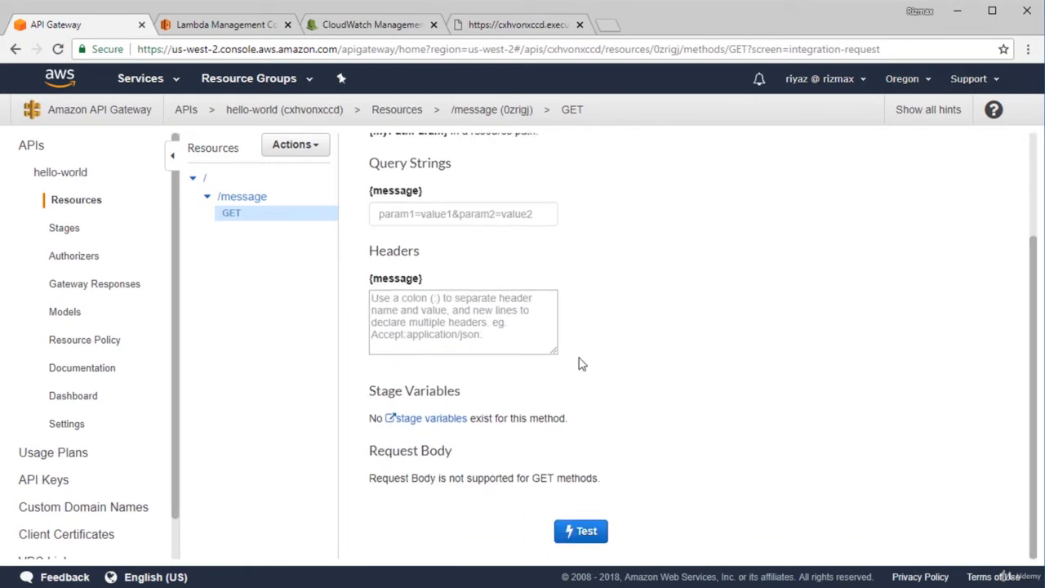
left_click(589, 530)
scroll(630, 407, "up", 2)
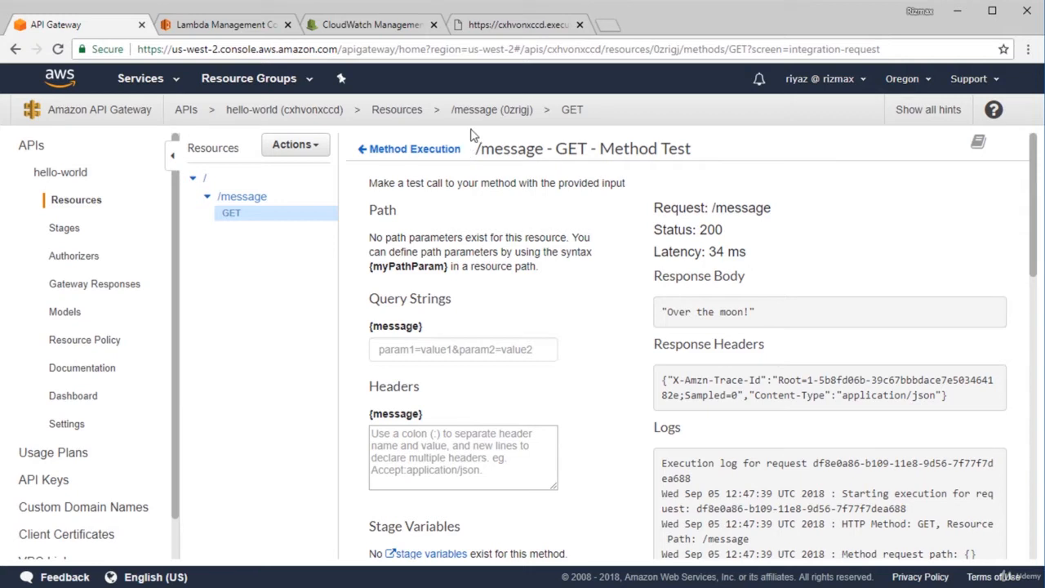
Review the deployed /test/message endpoint's output and the getRandomMessage execution result, and return to the method test
left_click(503, 26)
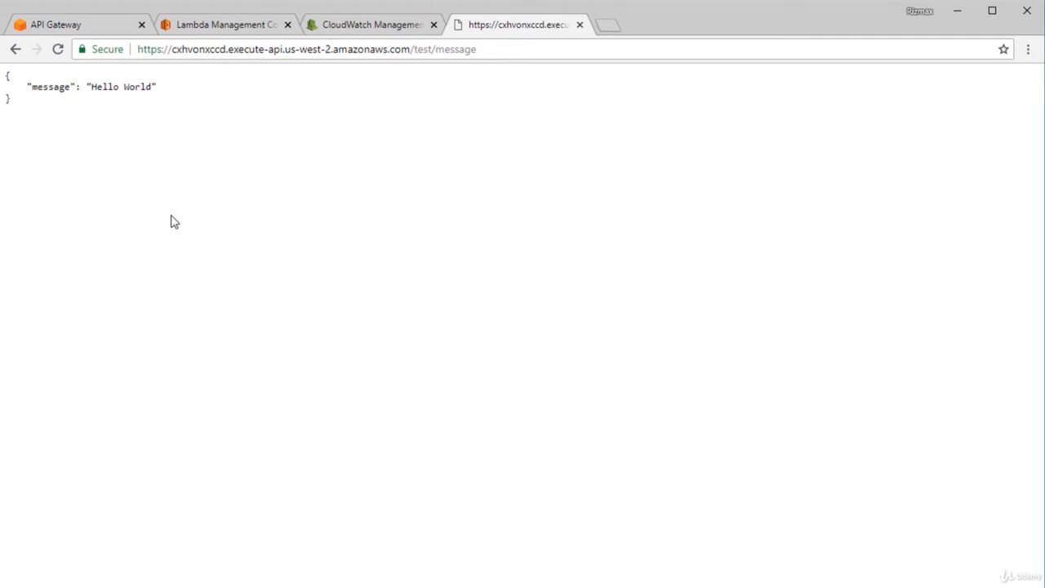
left_click(202, 28)
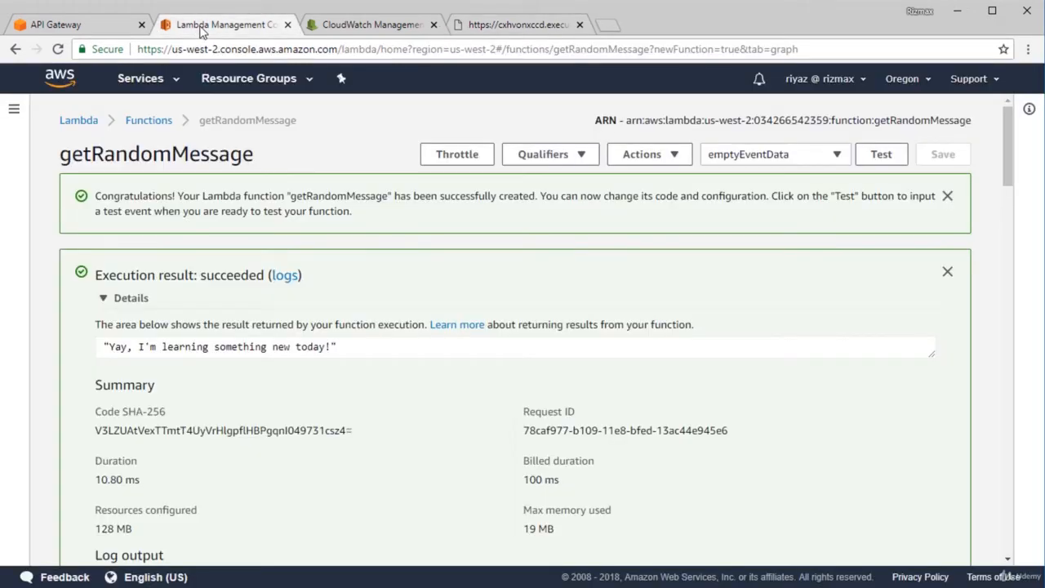
left_click(90, 26)
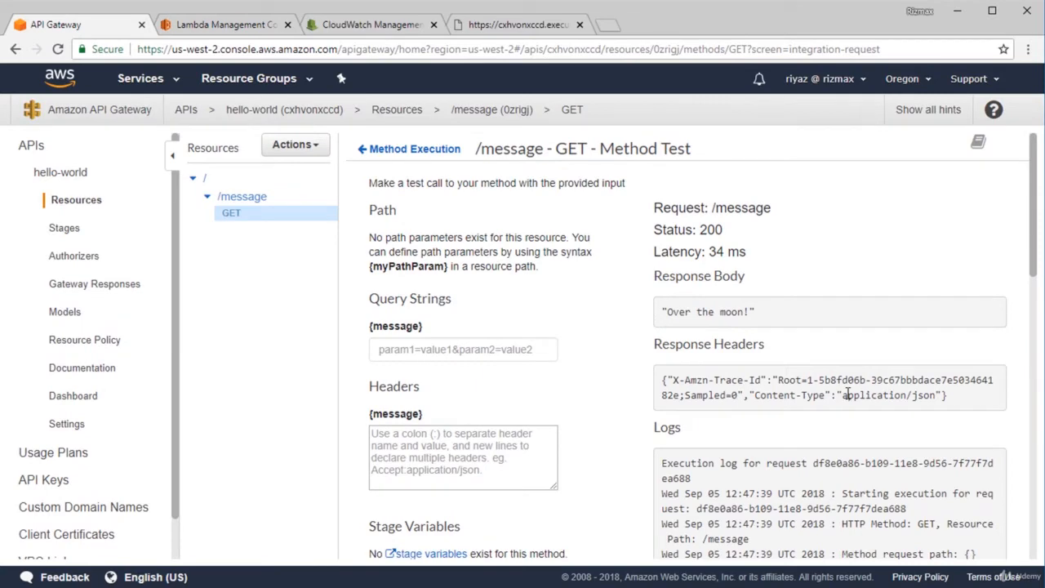
Open the application/json mapping template of the 200 integration response for the /message GET method
left_click(406, 156)
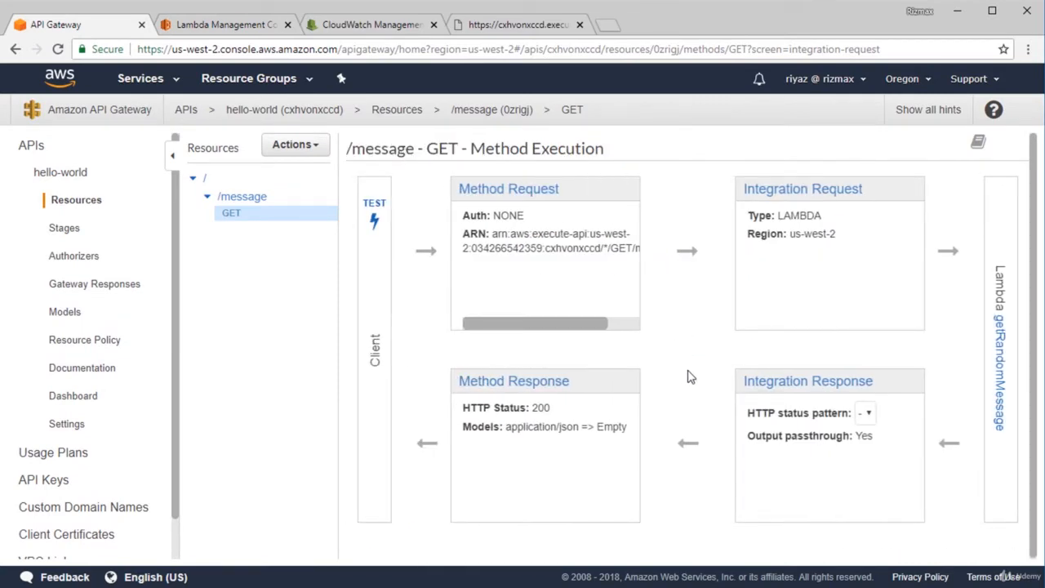
left_click(844, 384)
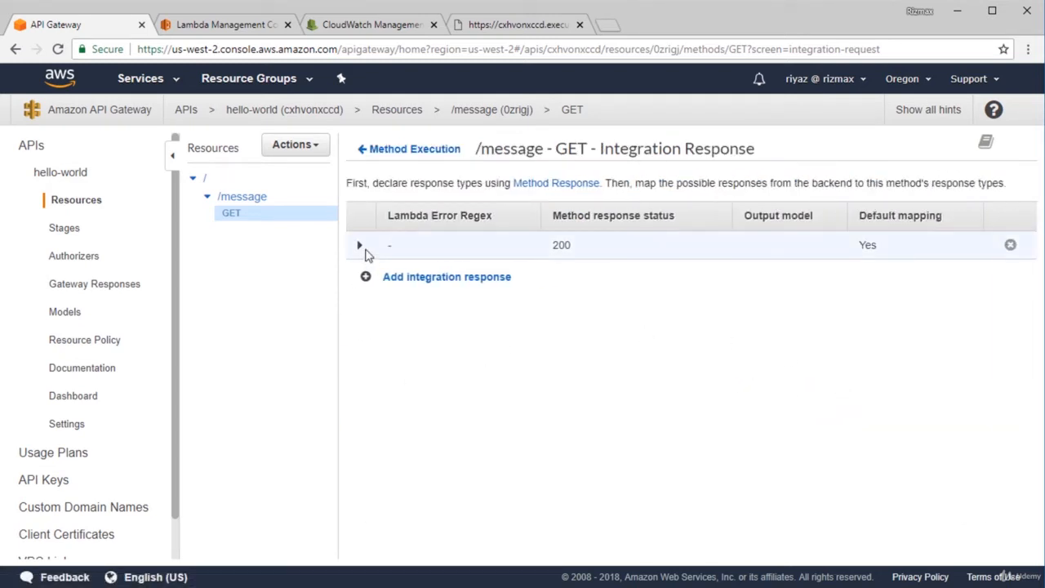
left_click(359, 248)
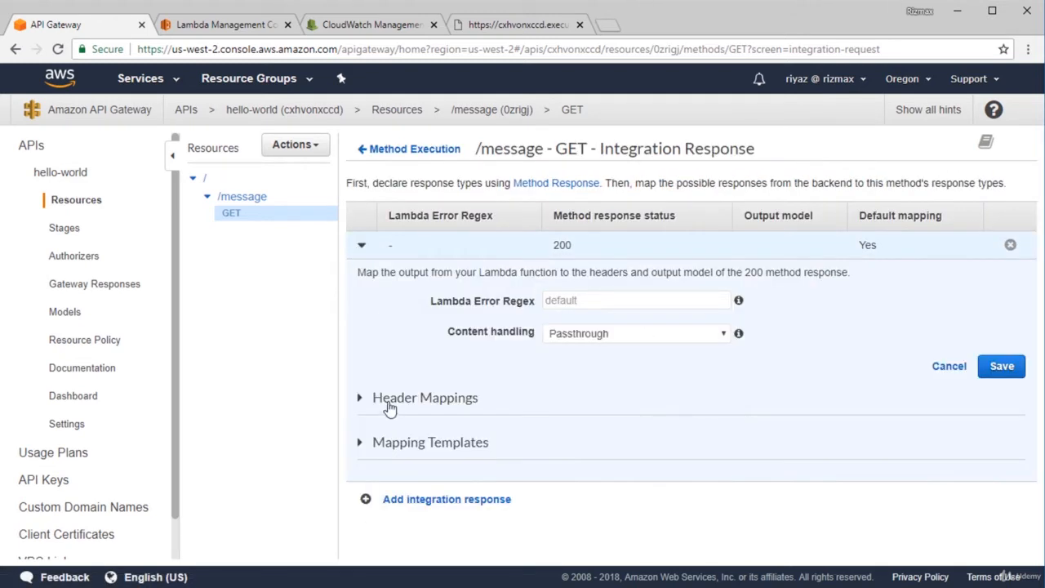
left_click(397, 442)
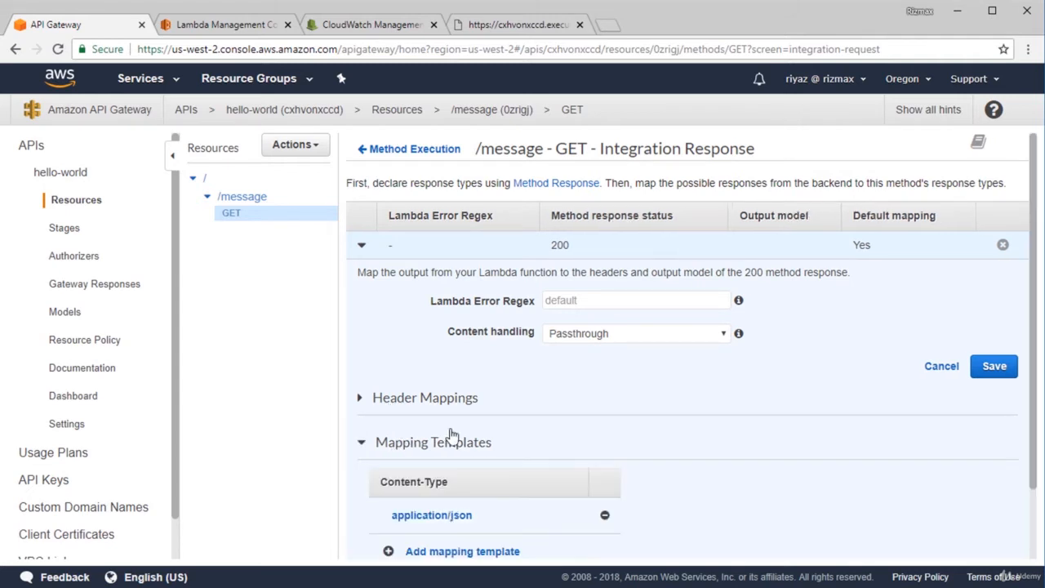
scroll(547, 387, "down", 1)
scroll(547, 387, "down", 1)
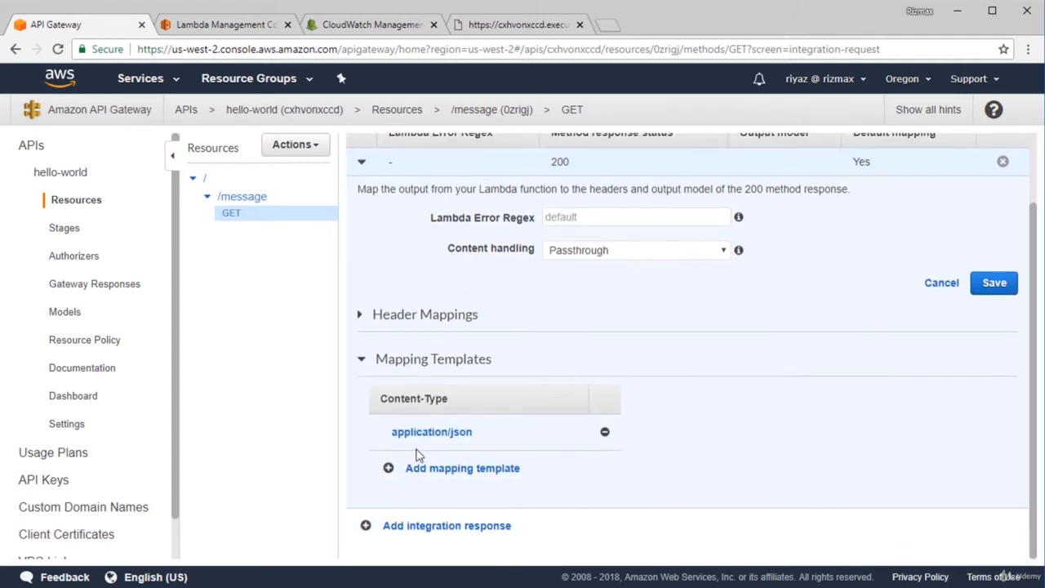
left_click(430, 440)
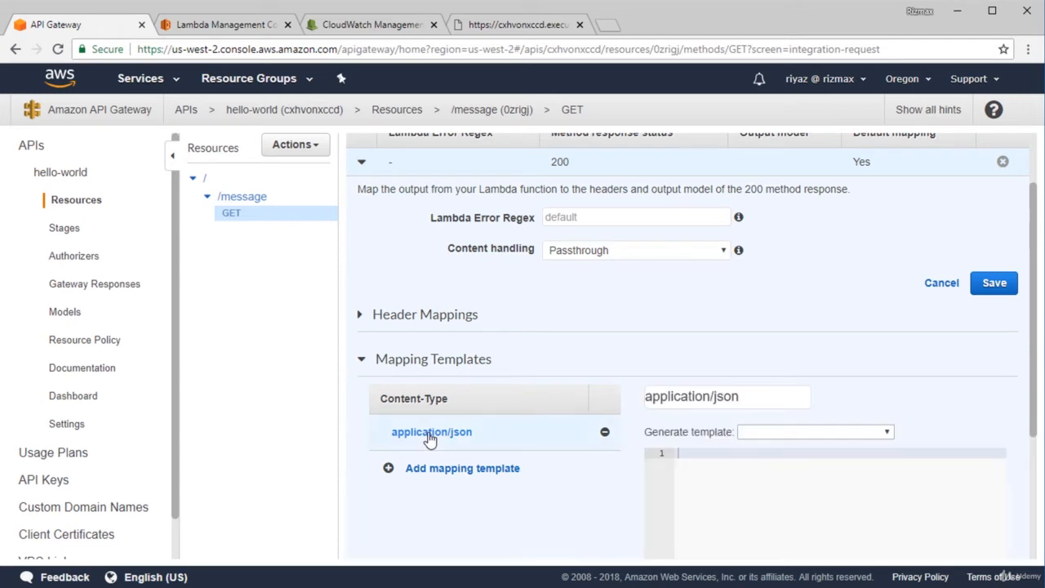
scroll(887, 485, "down", 3)
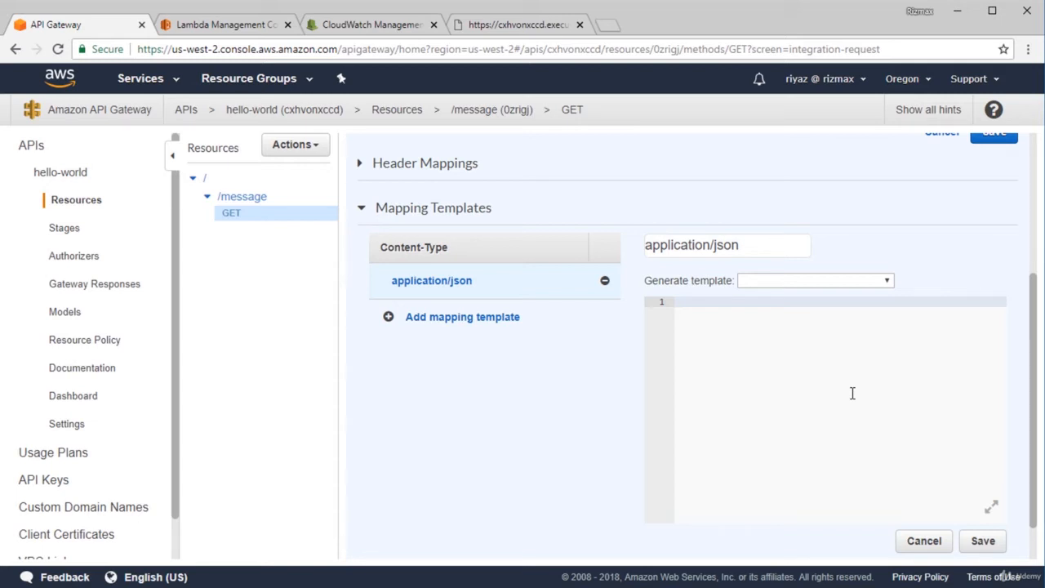
Write a JSON mapping template whose "message" property is "$input.body" in quotes, and save it
type("{}")
key("Return")
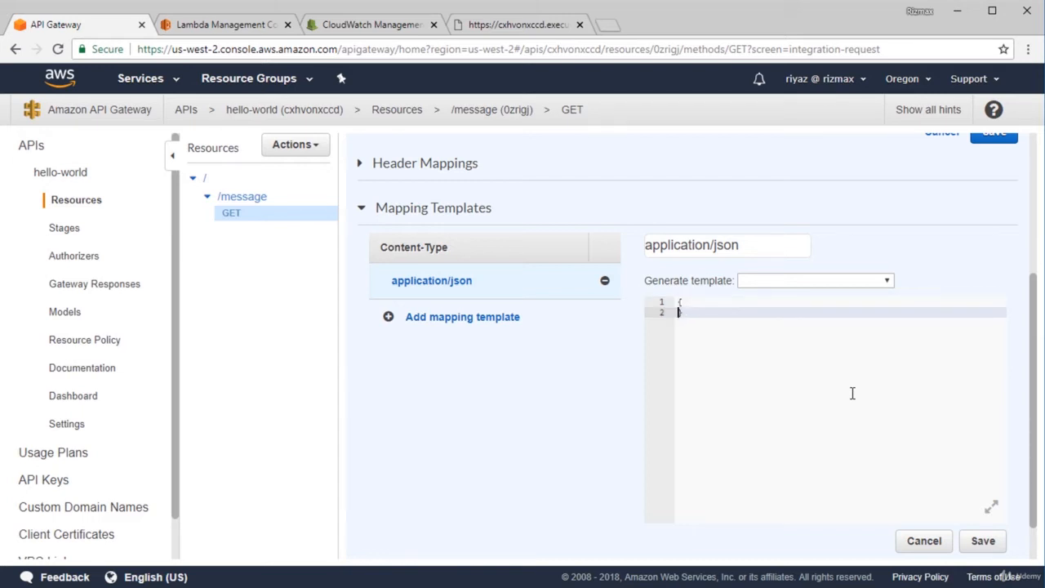
type("\"message\"")
type(": \"\"")
type("$input.bod")
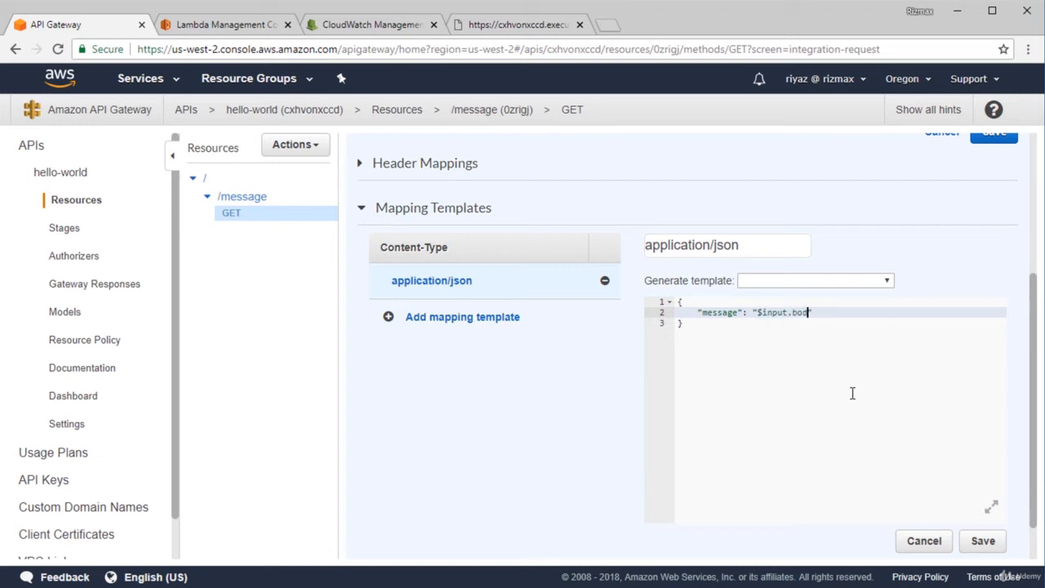
type("y")
left_click(985, 542)
Test the /message GET method again and examine the quotation marks around the message in the response body
left_click(416, 149)
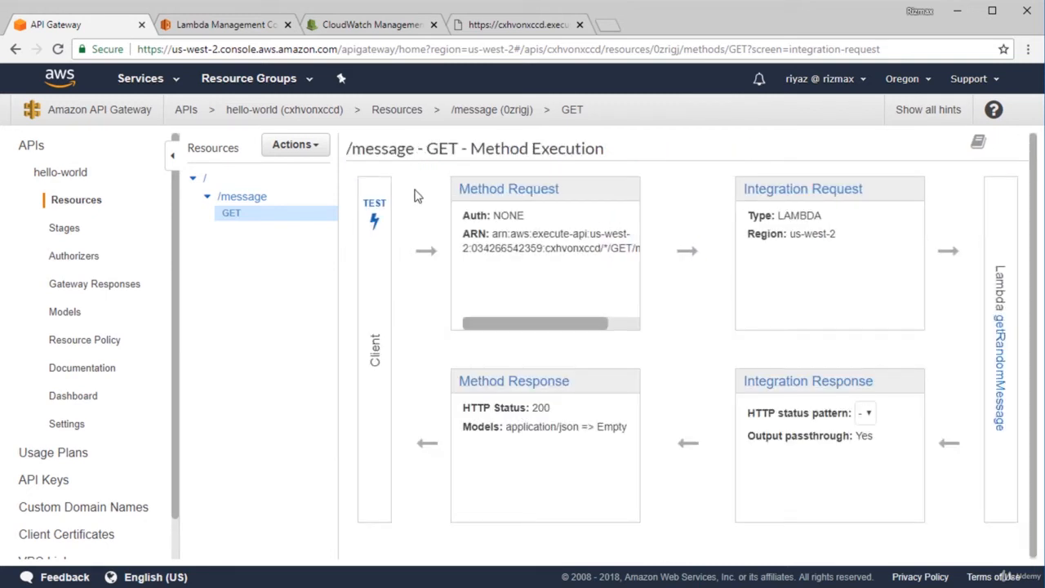
left_click(374, 215)
scroll(621, 413, "down", 5)
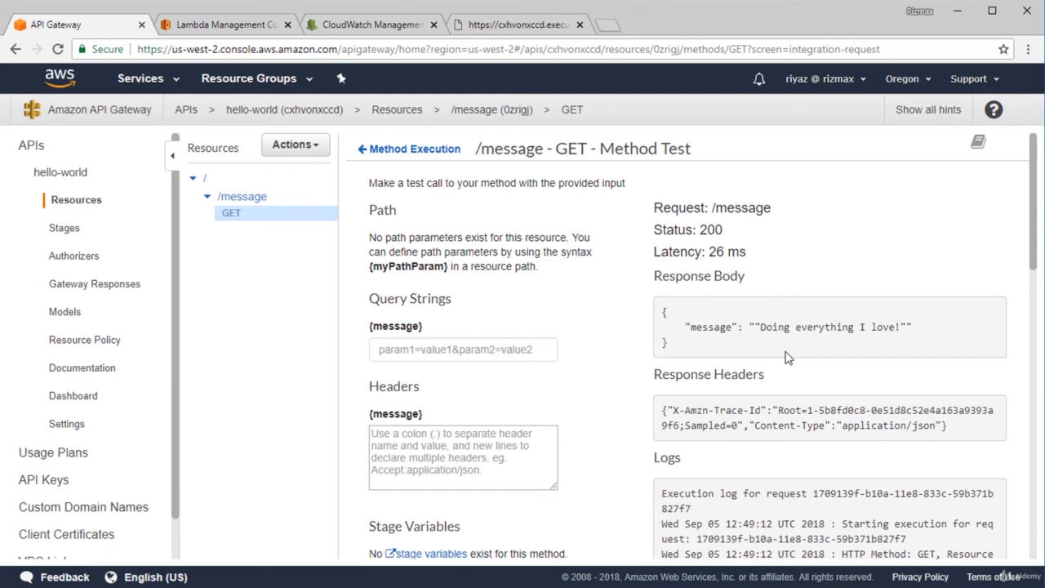
double_click(761, 326)
left_click_drag(762, 327, 755, 329)
left_click(762, 327)
Remove the quotes around $input.body in the 200 response's application/json template, save it, and return to the method execution overview
left_click(404, 149)
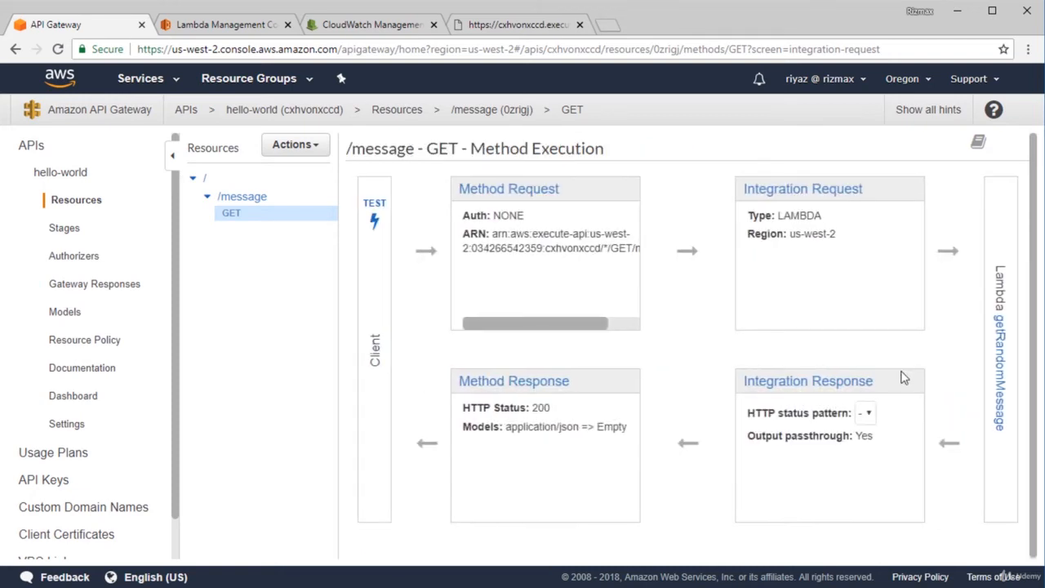
left_click(831, 384)
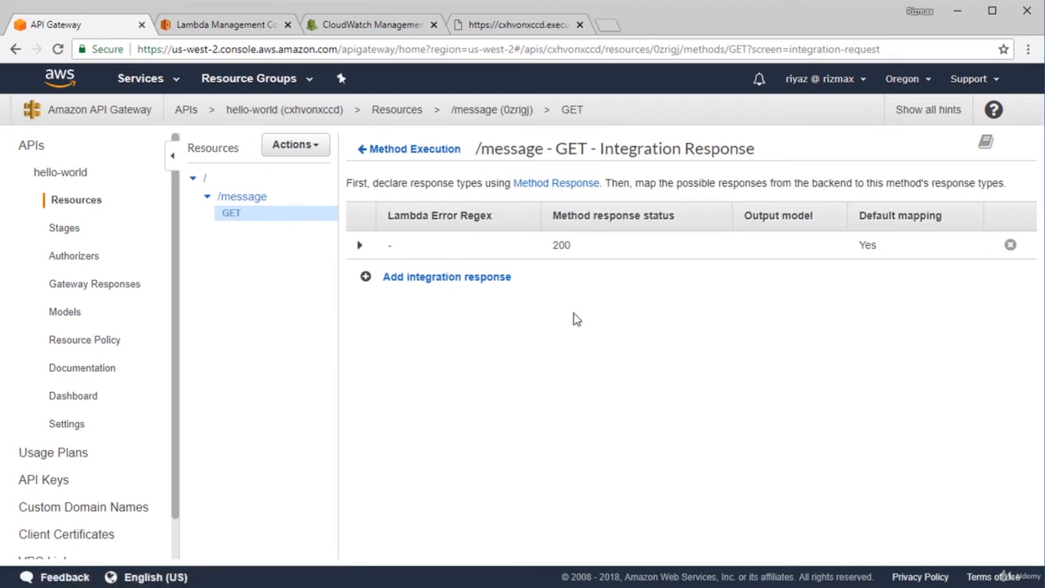
left_click(360, 246)
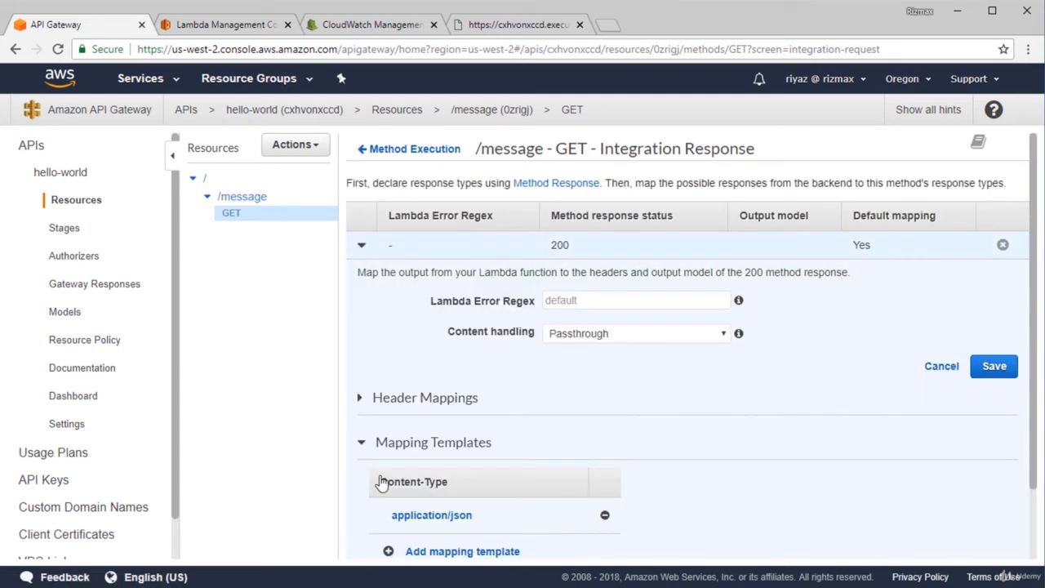
left_click(417, 515)
scroll(544, 518, "down", 3)
left_click(755, 322)
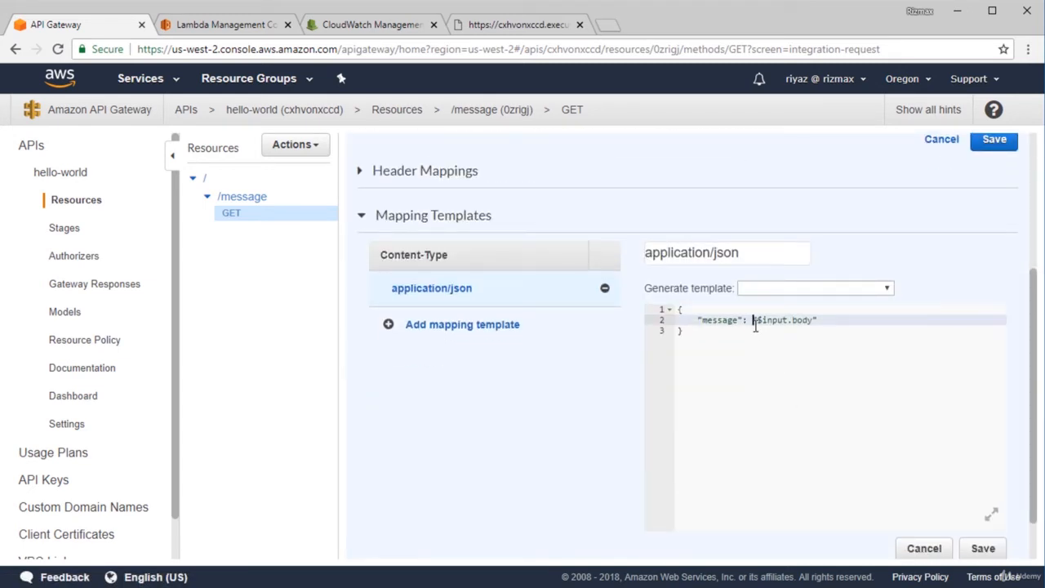
key("Delete")
left_click(978, 550)
scroll(642, 408, "up", 2)
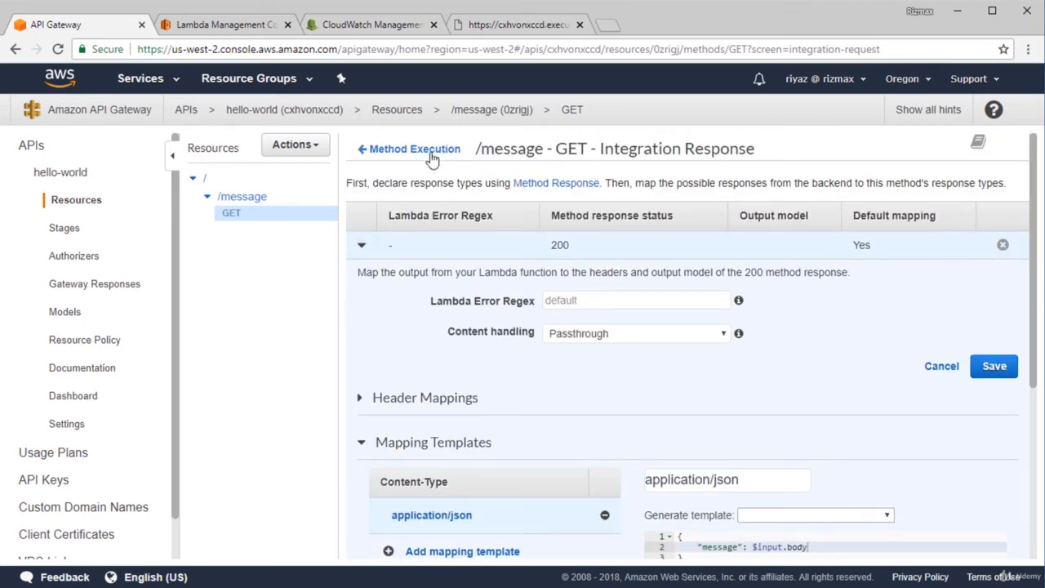
left_click(429, 219)
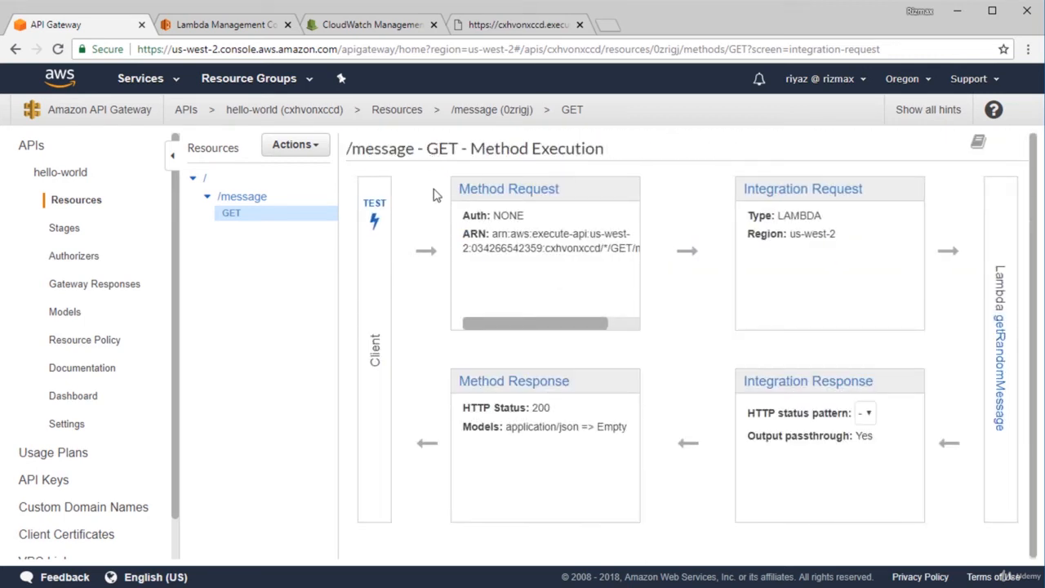
Run the /message GET method test twice and check the message in each response body
left_click(376, 218)
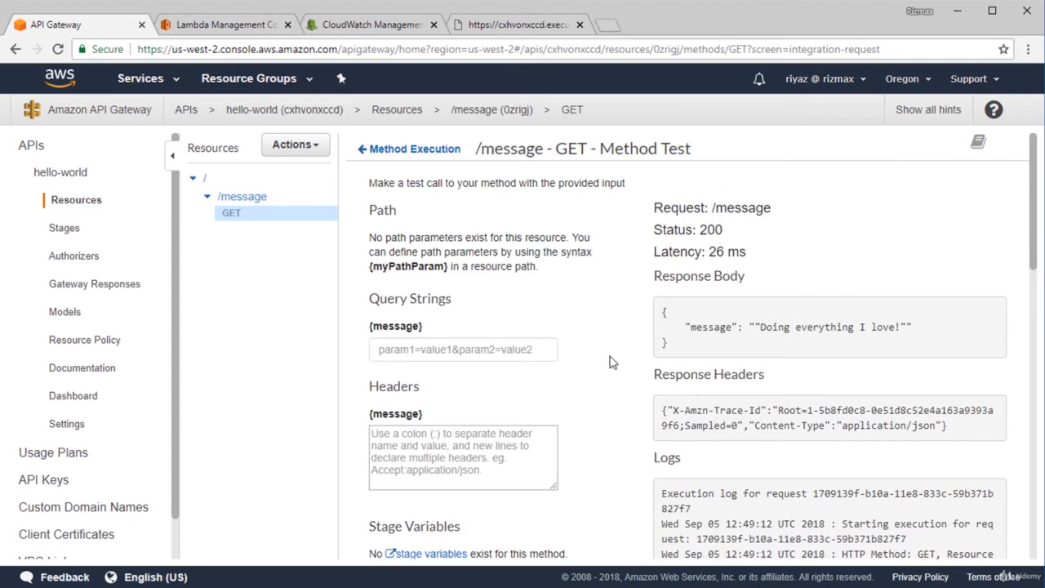
scroll(611, 362, "down", 3)
scroll(608, 362, "down", 2)
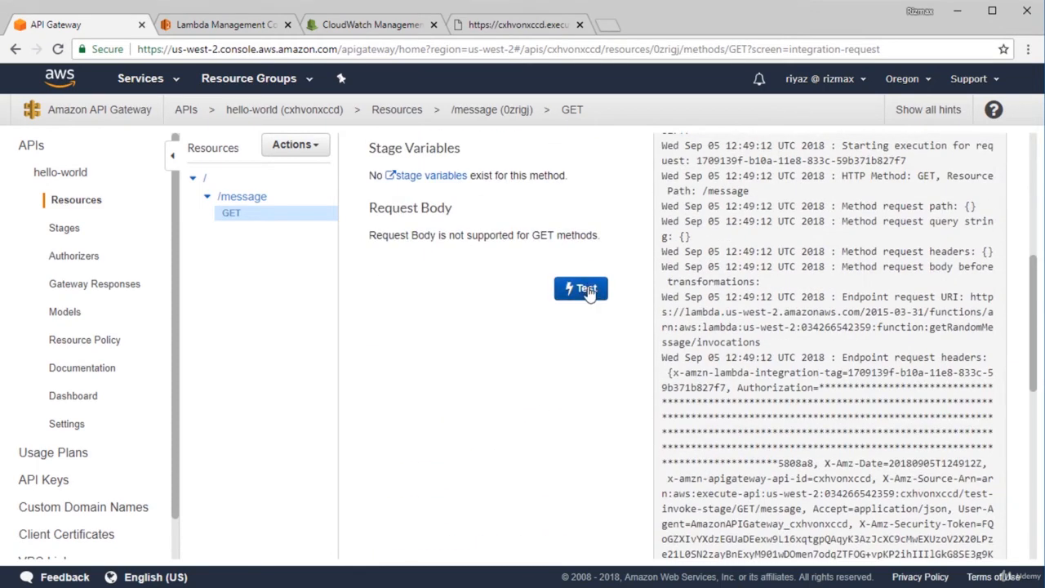
scroll(653, 313, "up", 5)
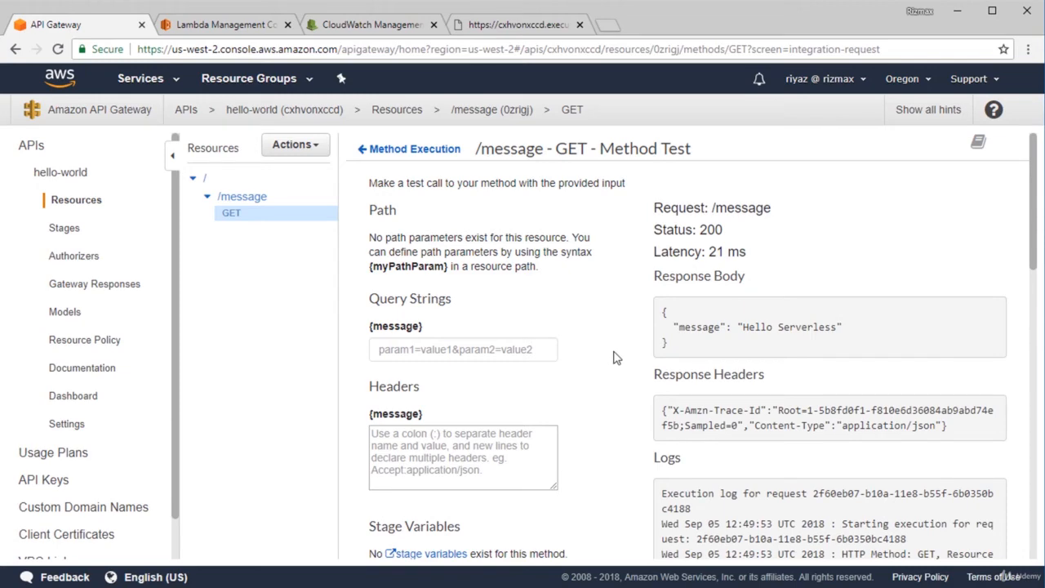
scroll(617, 359, "down", 5)
left_click(581, 214)
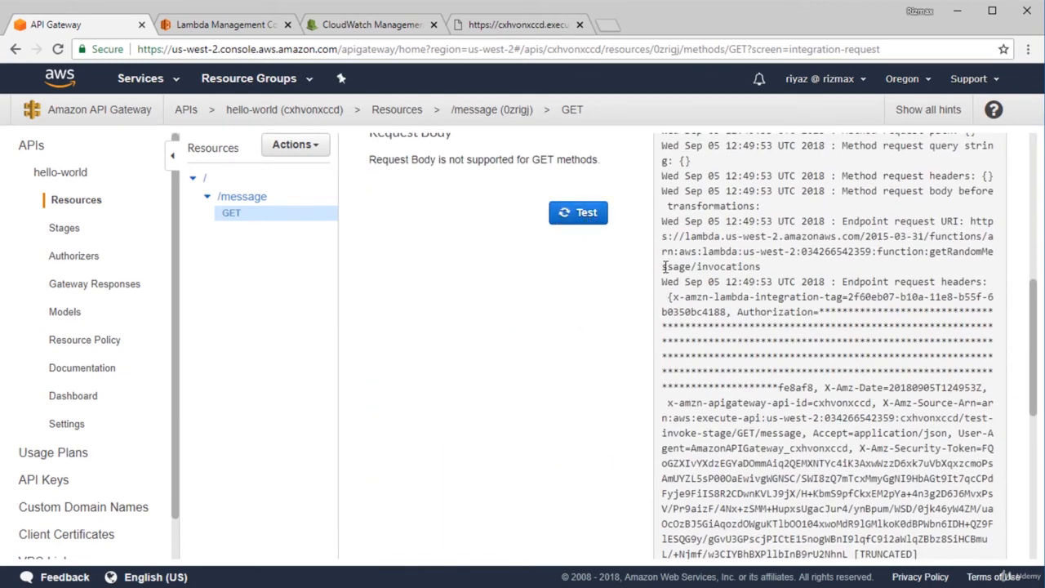
scroll(666, 266, "up", 5)
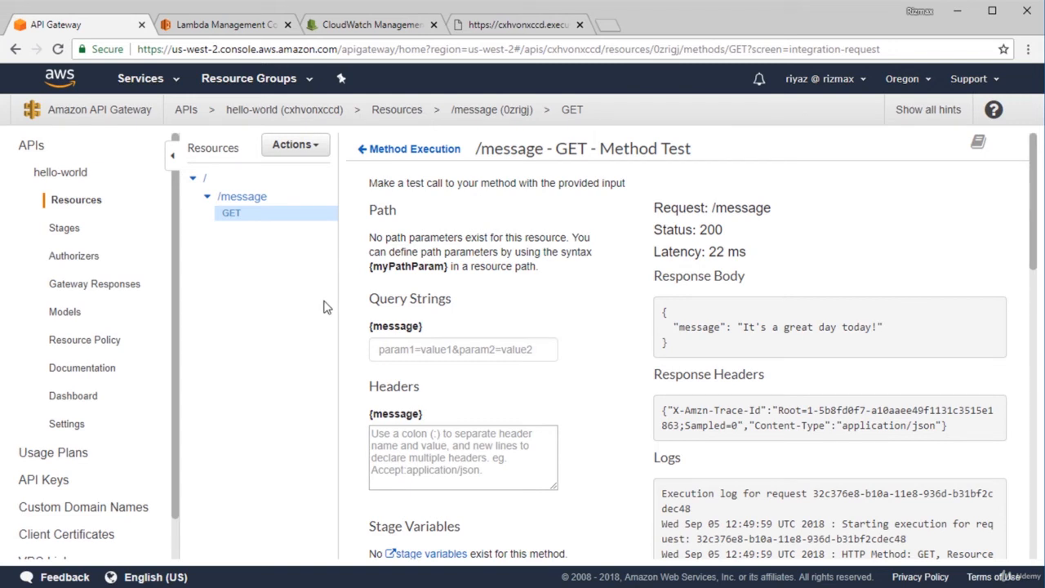
Deploy the hello-world API to the existing test stage
left_click(308, 153)
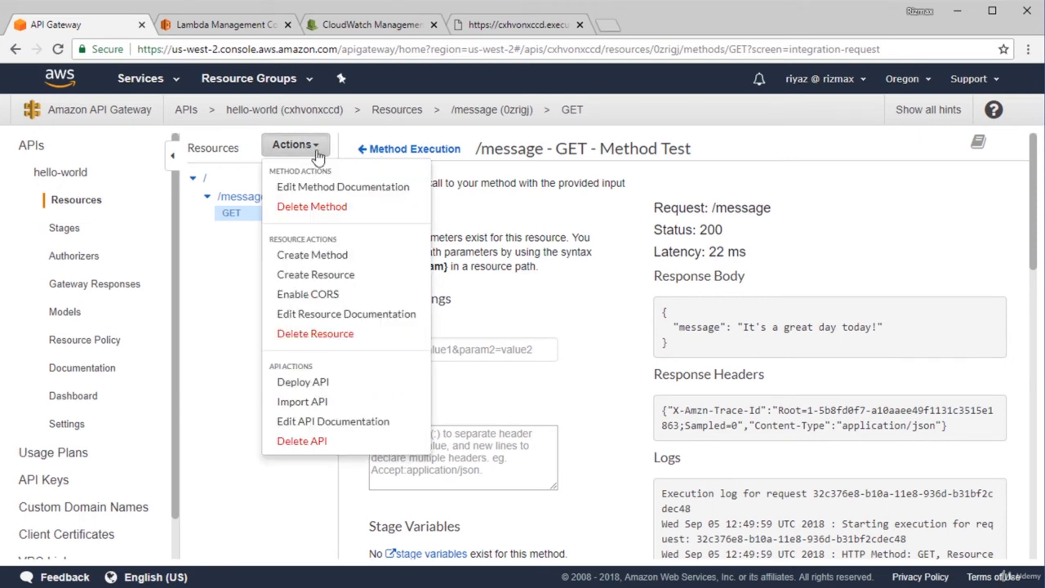
left_click(335, 388)
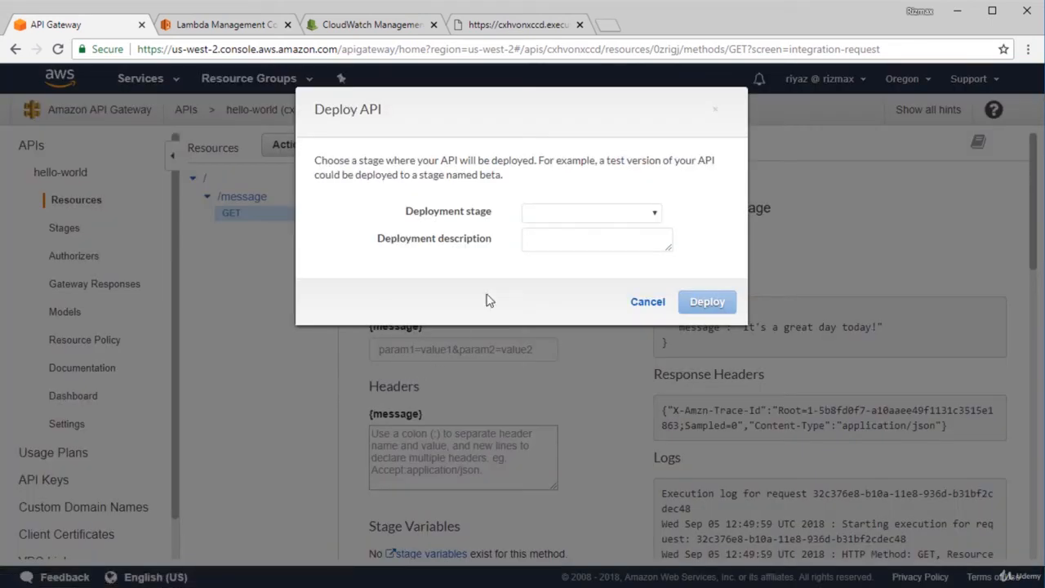
left_click(593, 214)
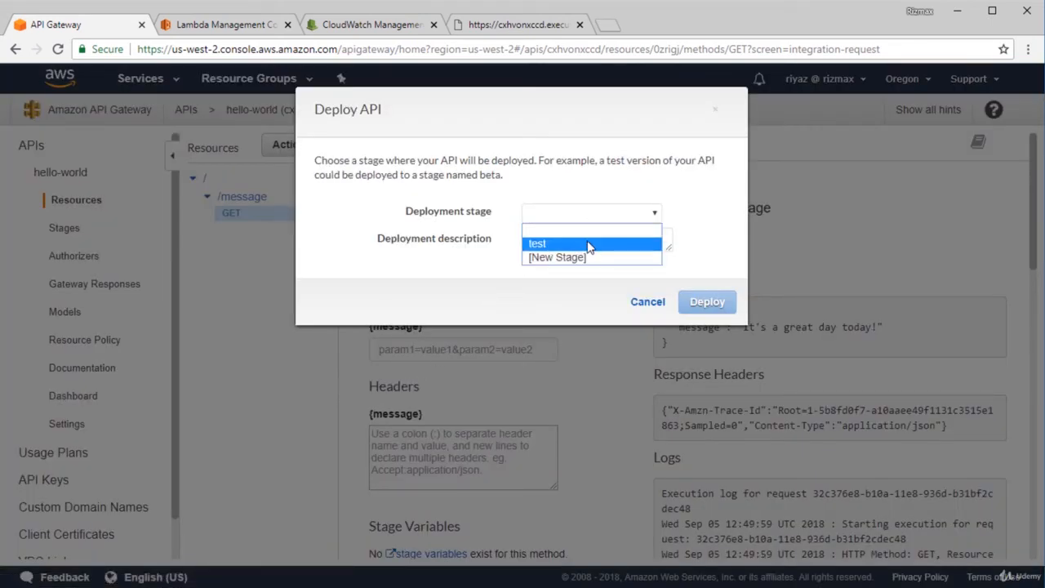
left_click(591, 242)
left_click(695, 302)
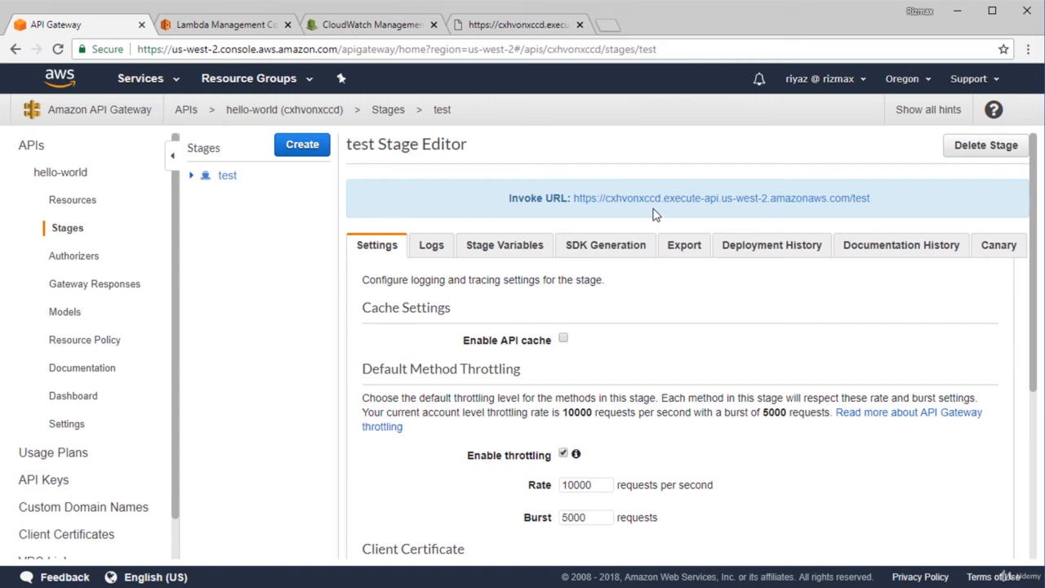
Reload the deployed /test/message endpoint in its open browser page to check the live JSON response
left_click(515, 26)
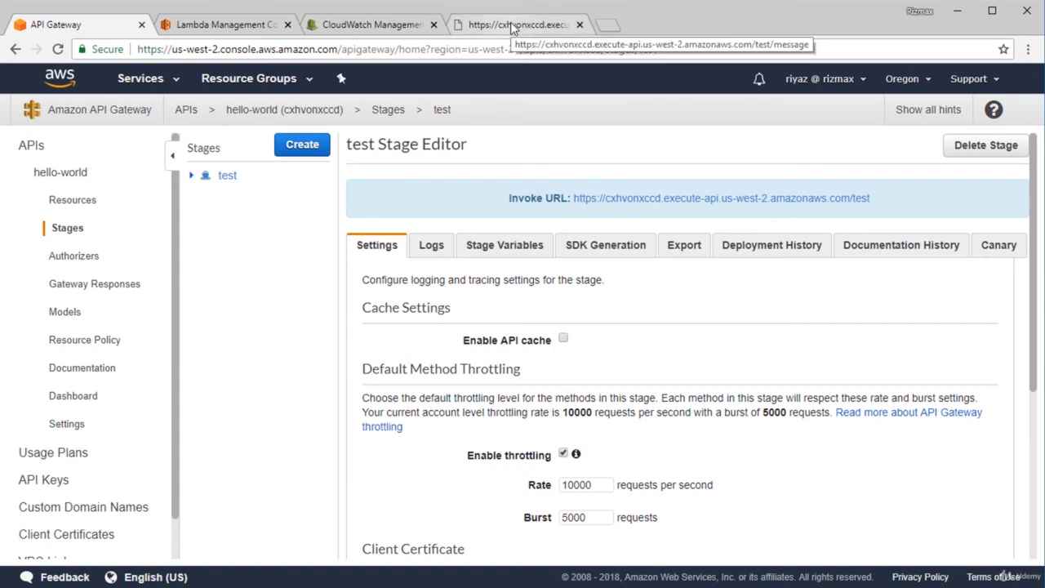
left_click_drag(433, 51, 506, 49)
left_click(507, 49)
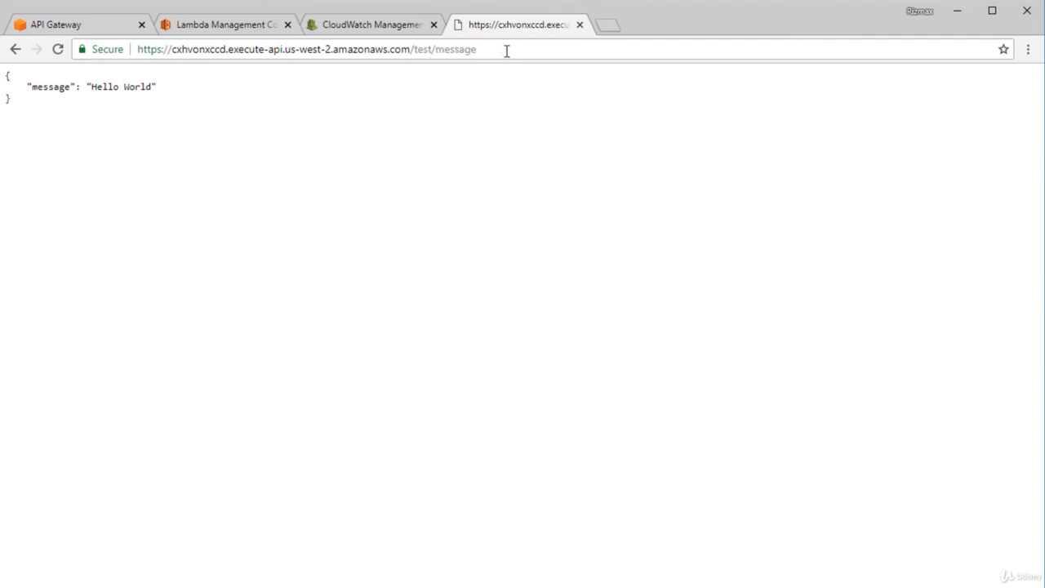
left_click(58, 50)
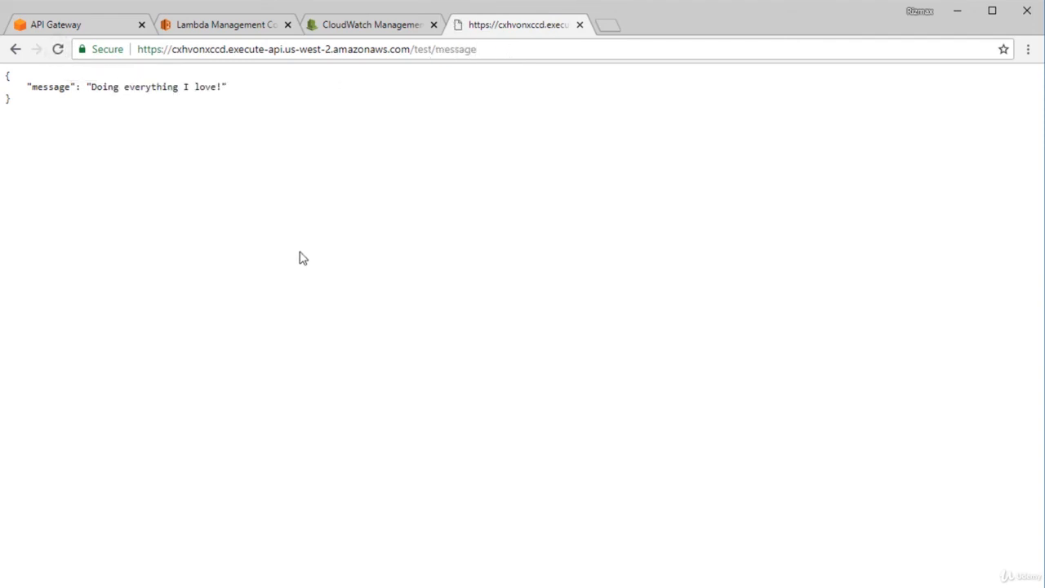